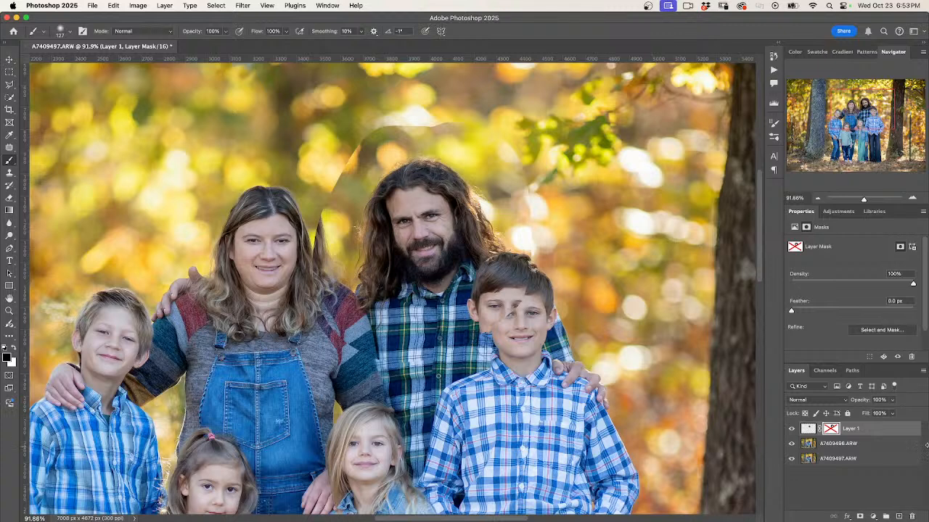
Delete the disabled layer mask from Layer 1
right_click(830, 429)
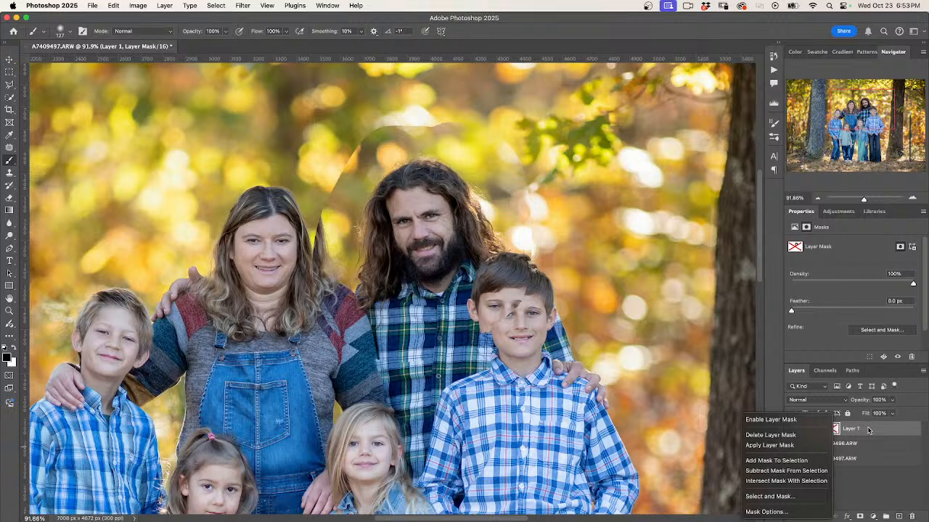
left_click(820, 436)
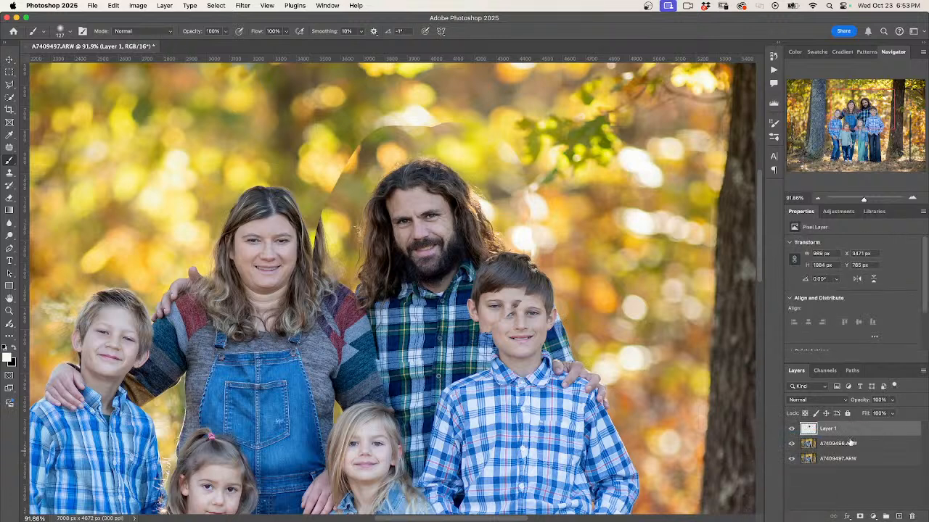
key("j")
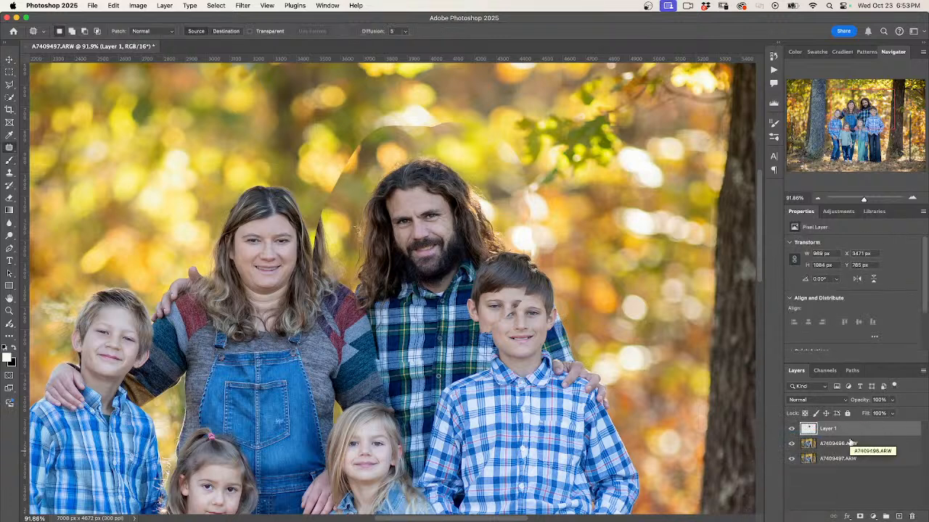
right_click(9, 148)
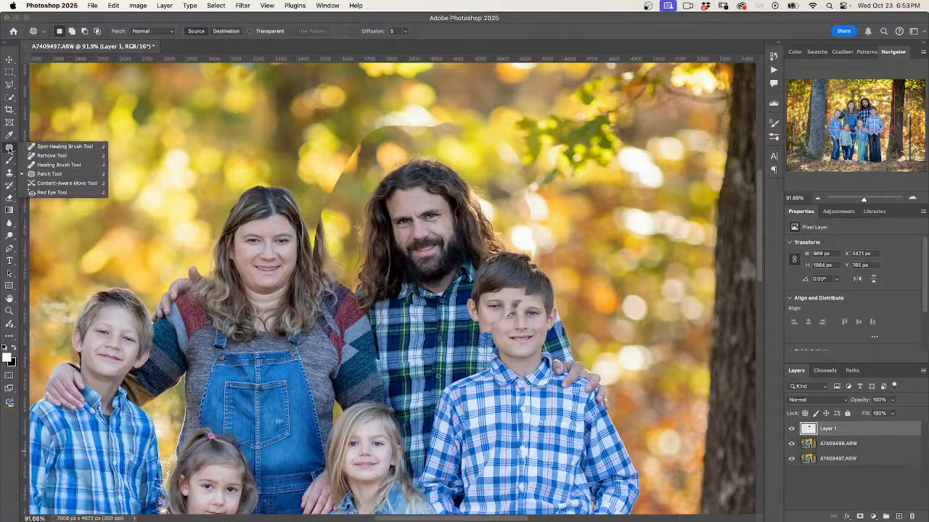
left_click(50, 174)
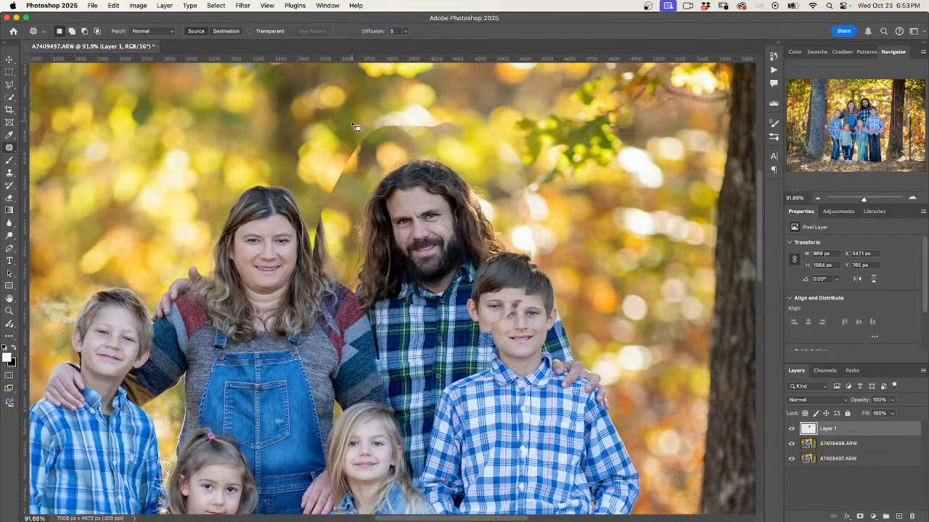
mouse_move(367, 132)
left_mouse_down()
mouse_move(326, 175)
mouse_move(309, 221)
mouse_move(308, 295)
mouse_move(324, 330)
mouse_move(359, 371)
mouse_move(401, 386)
mouse_move(479, 379)
mouse_move(488, 339)
left_mouse_up()
key("super+d")
Add a new layer mask to Layer 1 and paint black over the older boy's head to reveal the photo beneath
left_click(860, 516)
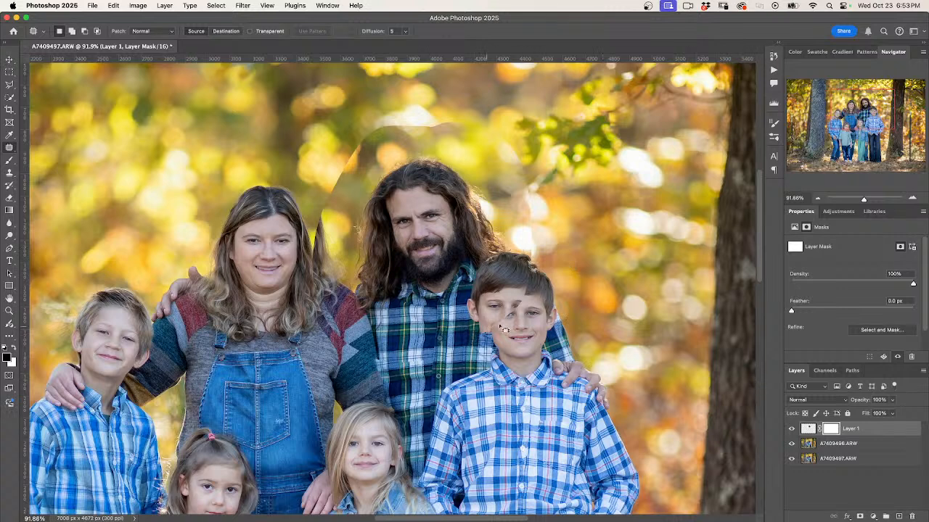
key("b")
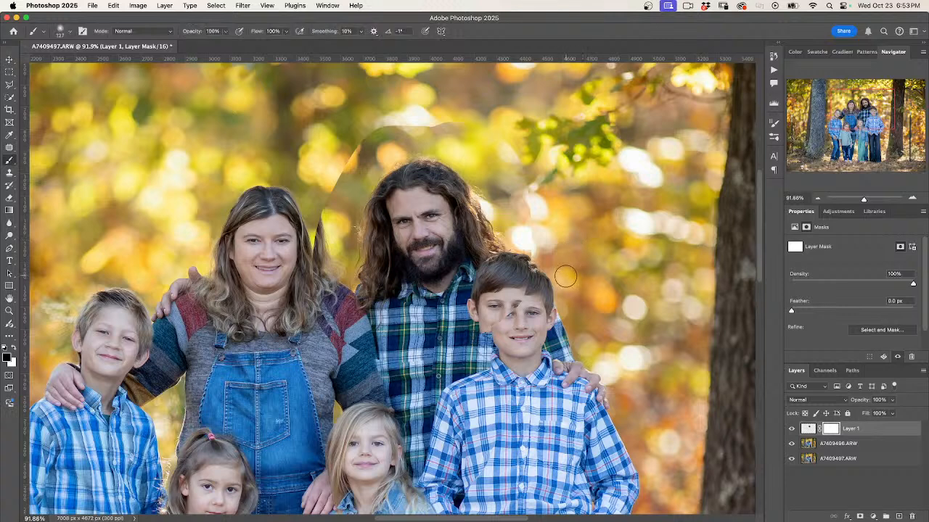
left_click_drag(522, 279, 530, 281)
mouse_move(515, 331)
left_mouse_down()
mouse_move(507, 279)
mouse_move(494, 272)
mouse_move(503, 265)
mouse_move(528, 282)
left_mouse_up()
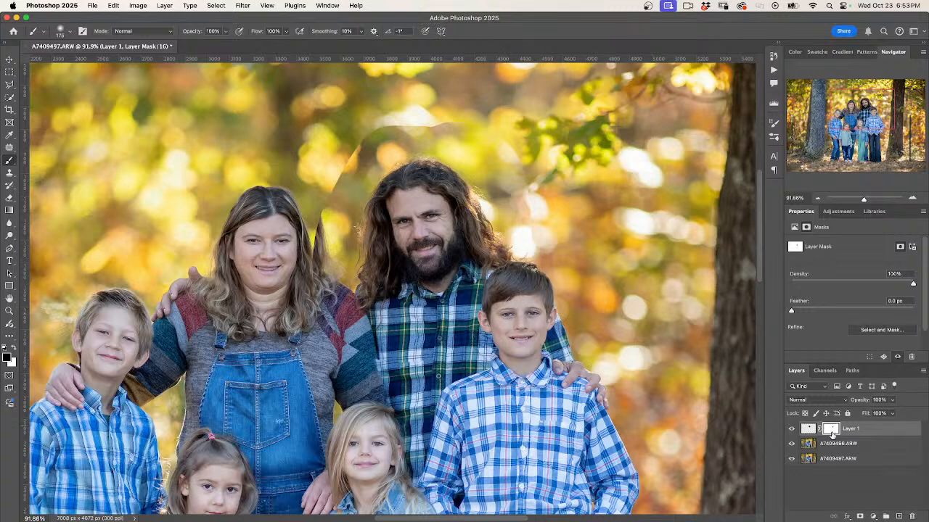
On Layer 1's image, outline the pasted man's edges with the Patch tool and subtract the inner area to leave a ring-shaped selection
left_click(807, 429)
key("j")
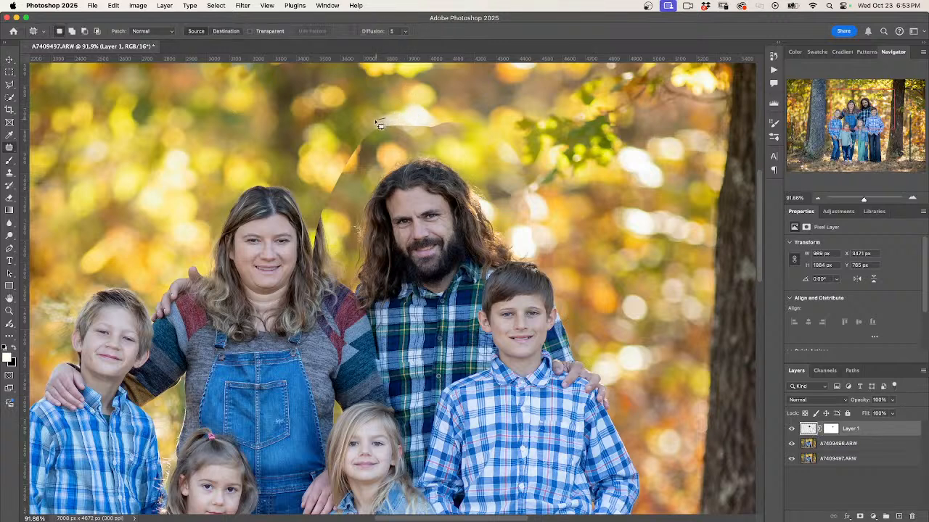
mouse_move(351, 156)
left_mouse_down()
mouse_move(325, 193)
mouse_move(309, 250)
mouse_move(319, 331)
mouse_move(372, 382)
mouse_move(470, 379)
mouse_move(479, 290)
mouse_move(504, 255)
mouse_move(535, 243)
mouse_move(540, 192)
mouse_move(530, 158)
mouse_move(497, 124)
mouse_move(460, 115)
mouse_move(397, 119)
left_mouse_up()
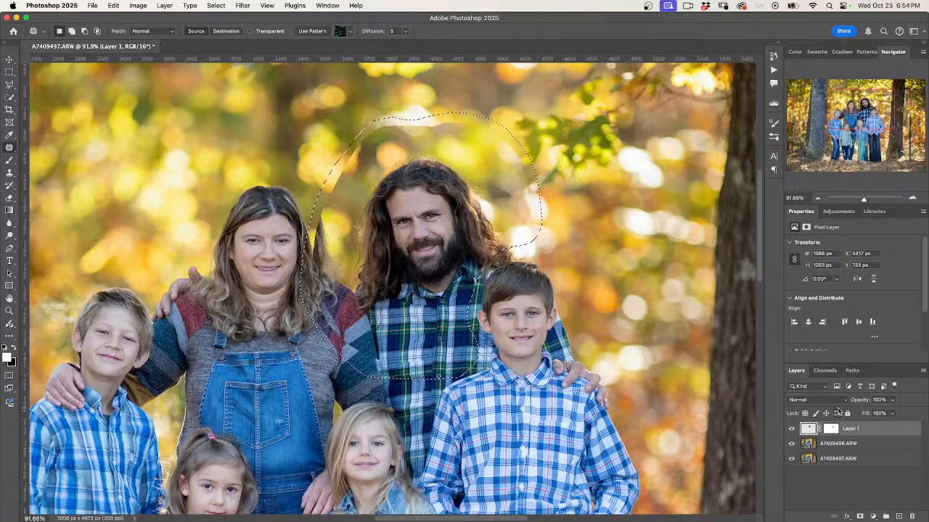
key("shift")
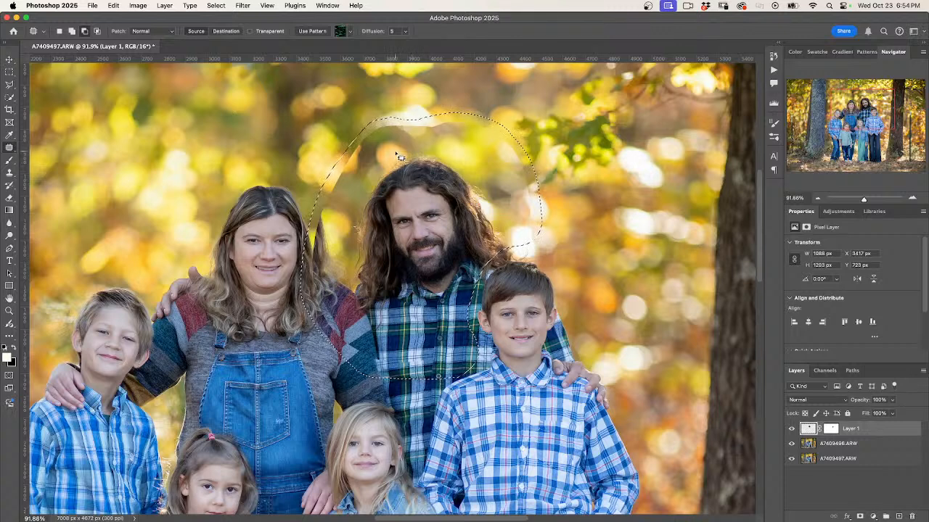
mouse_move(390, 163)
left_mouse_down()
mouse_move(339, 229)
mouse_move(334, 266)
mouse_move(366, 328)
mouse_move(387, 338)
mouse_move(470, 294)
mouse_move(521, 230)
mouse_move(495, 154)
mouse_move(392, 137)
left_mouse_up()
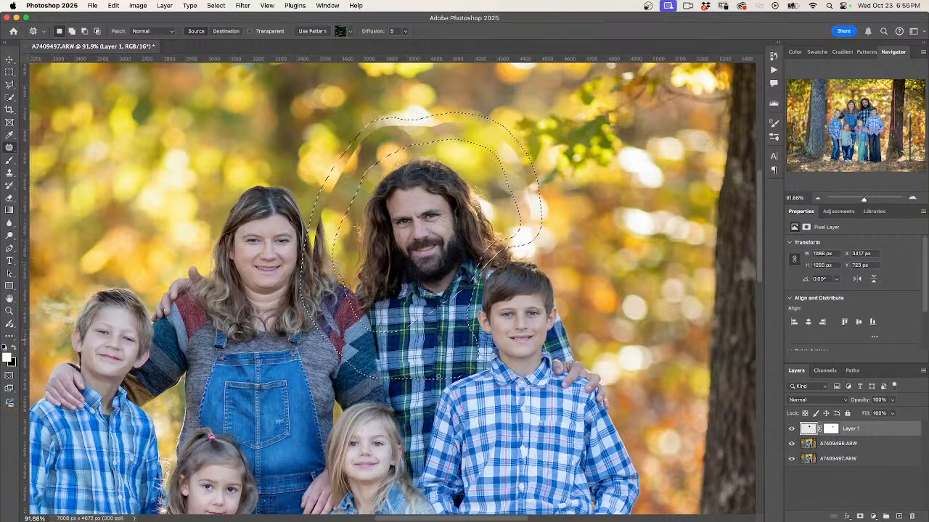
Run Generative Fill with an empty prompt on the ring-shaped selection around the man
key("super+d")
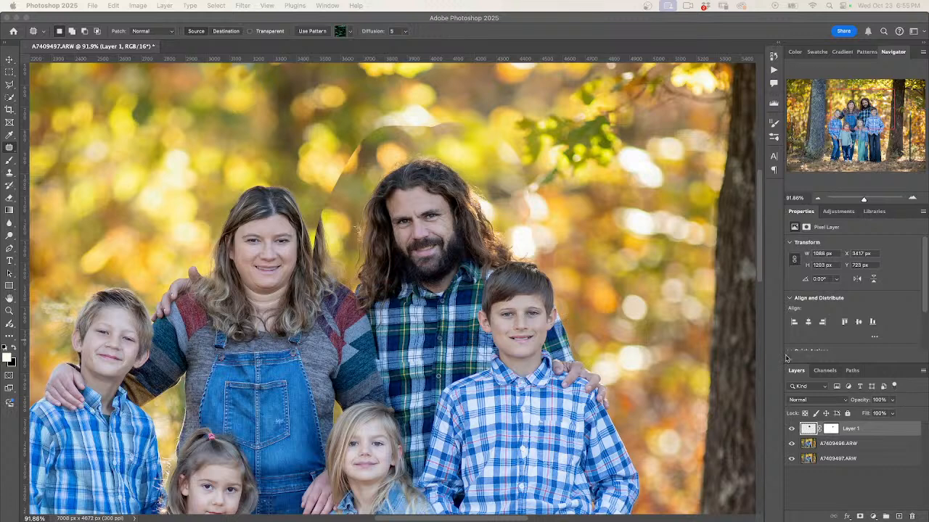
left_click(880, 433)
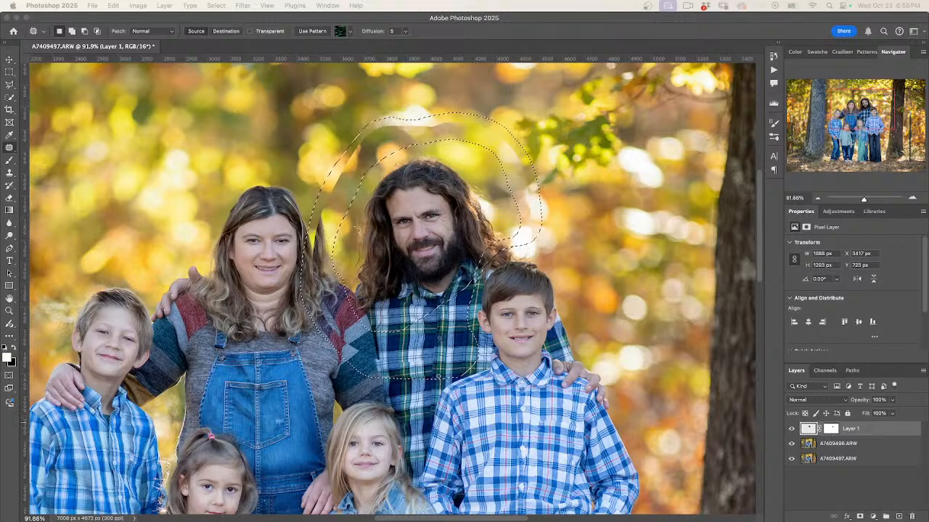
left_click_drag(391, 388, 372, 487)
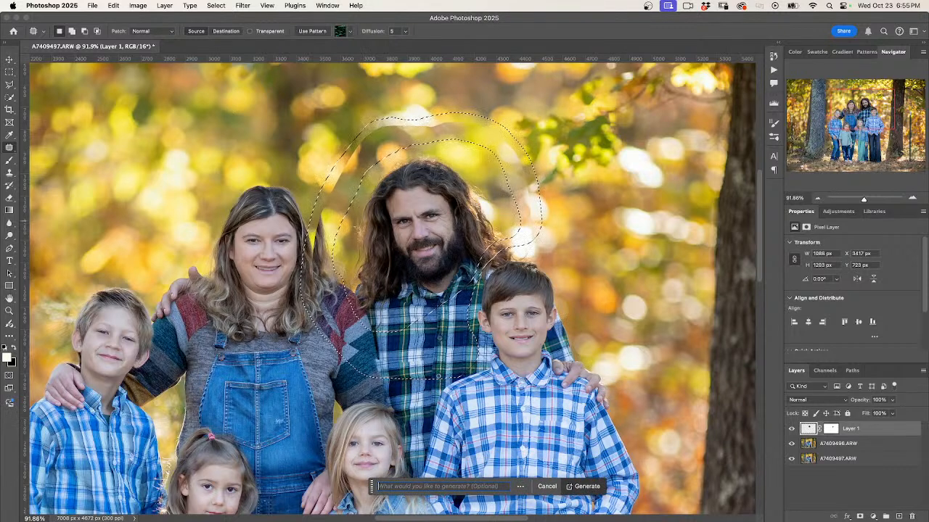
left_click(584, 487)
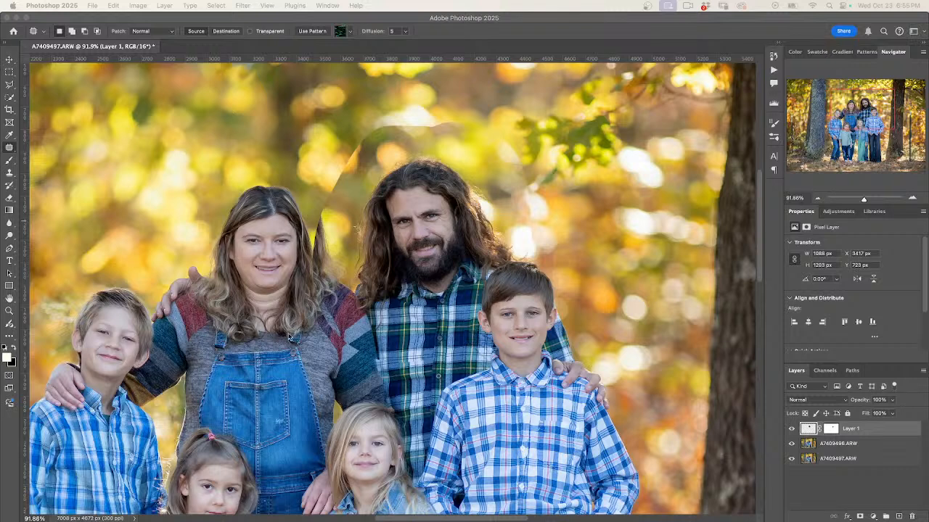
left_click(865, 433)
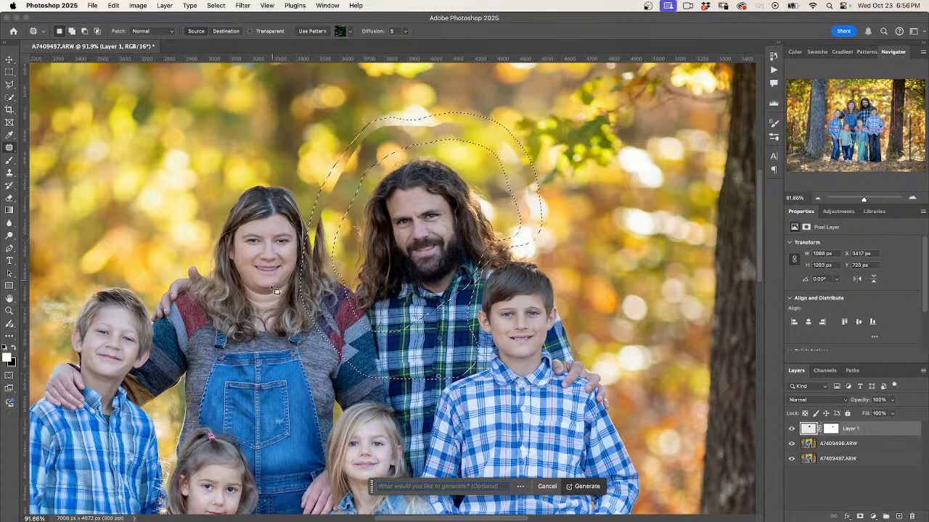
left_click(588, 487)
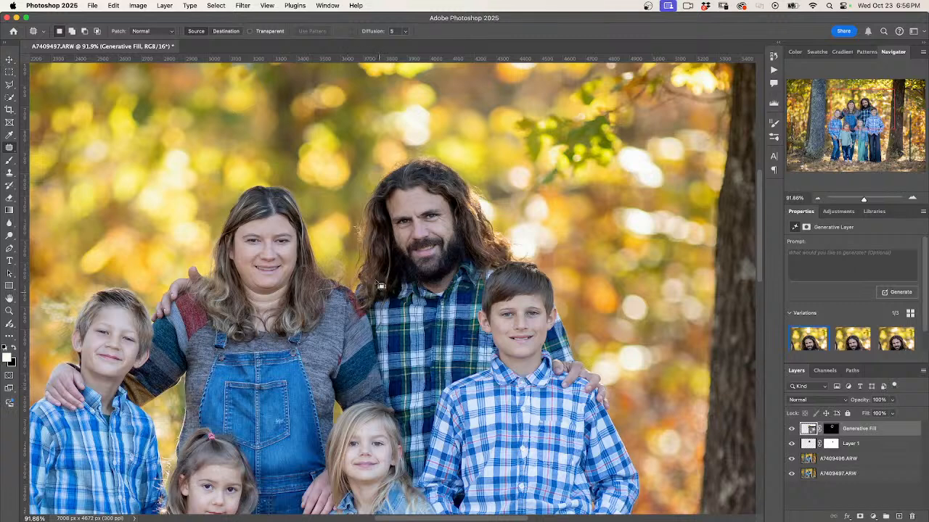
Compare the three generated variations of the blend around the man and return to the first one
scroll(848, 343, "down", 1)
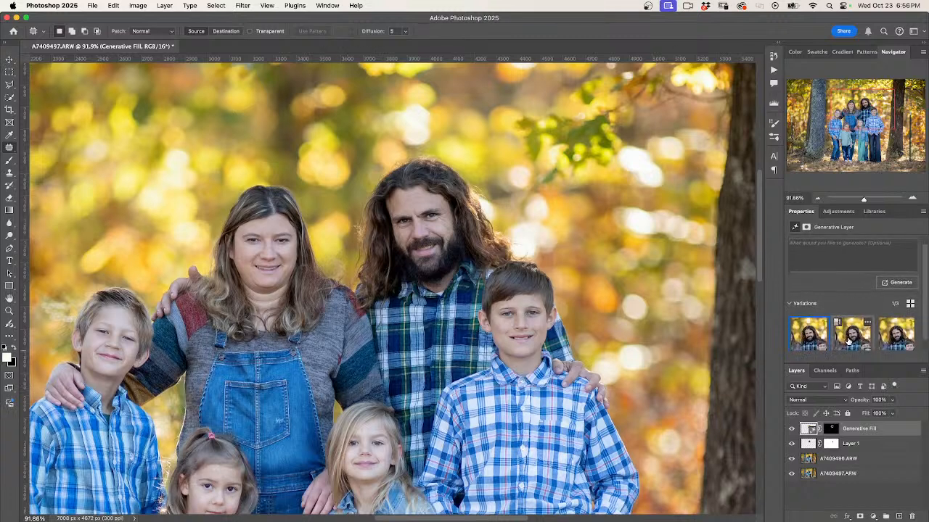
scroll(848, 341, "down", 1)
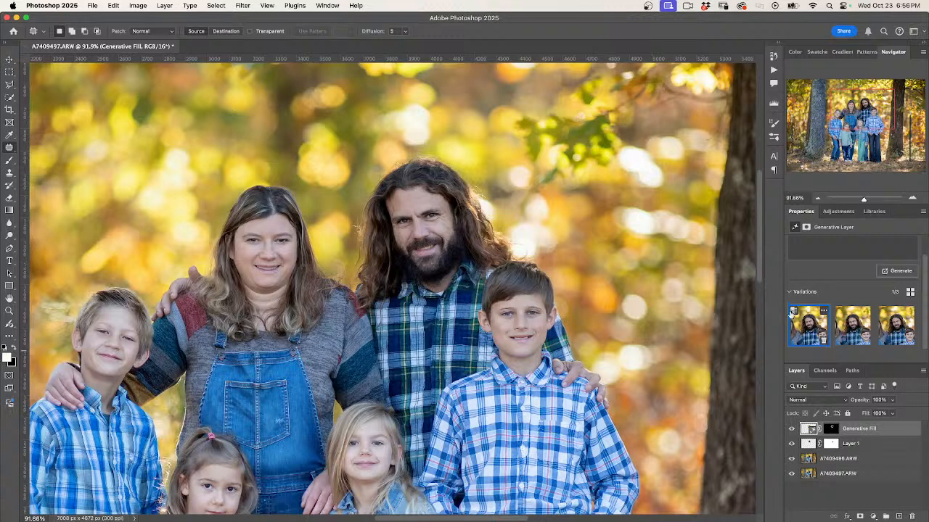
left_click(851, 329)
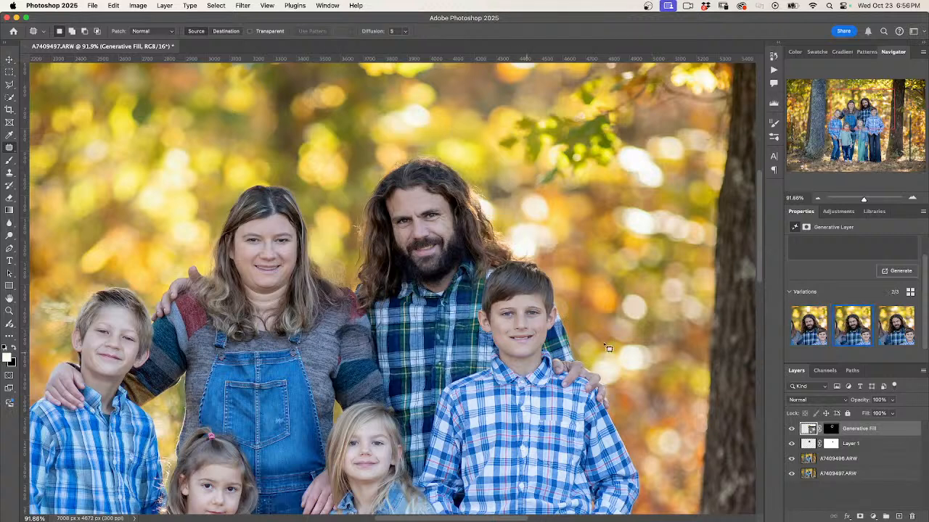
left_click(894, 329)
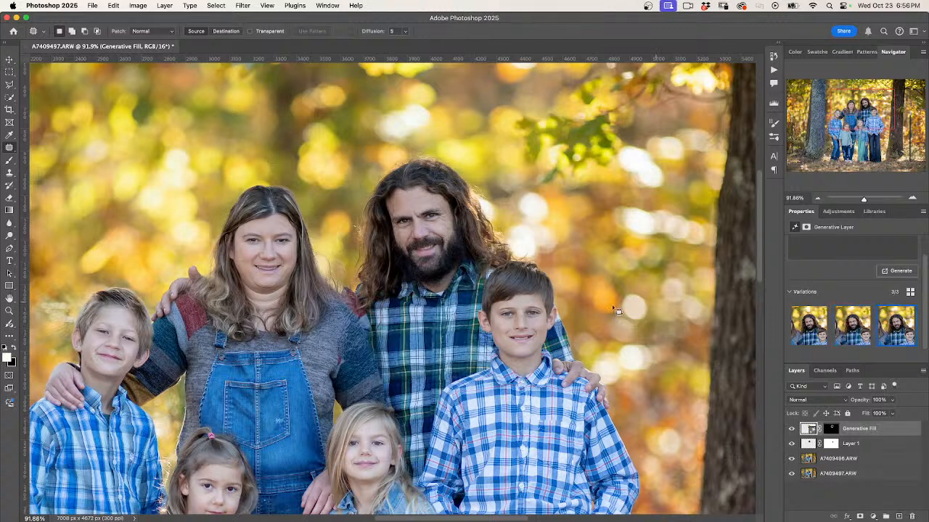
left_click(804, 335)
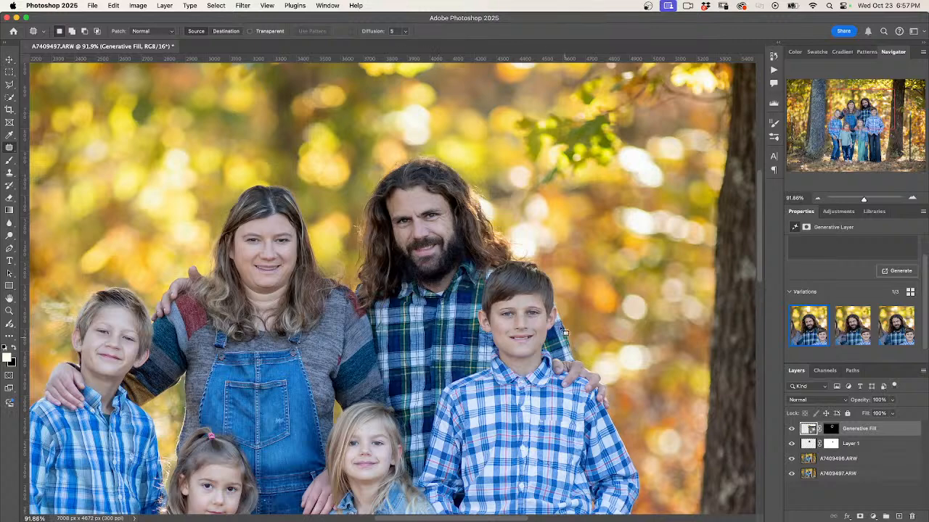
Examine the blended family photo, comparing it with the A7409496.ARW layer shown alone
scroll(439, 247, "down", 5)
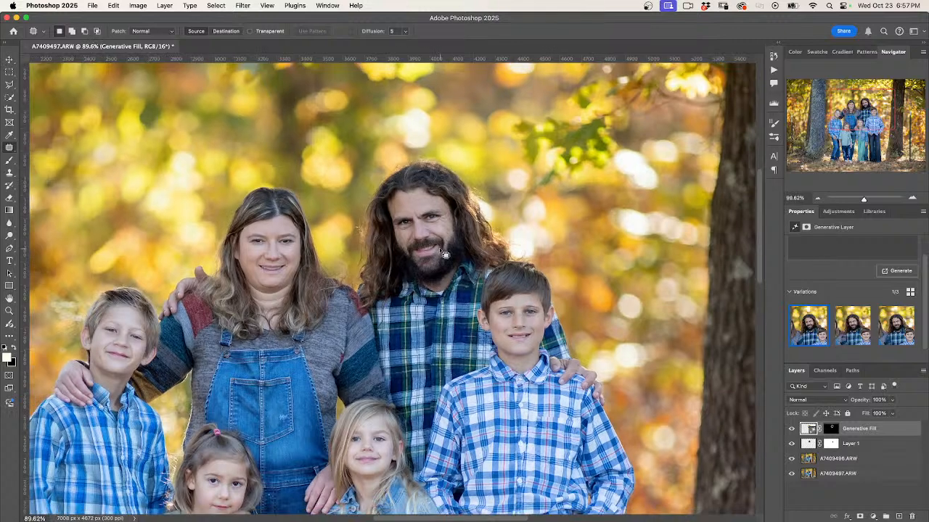
scroll(439, 248, "down", 3)
scroll(439, 248, "up", 1)
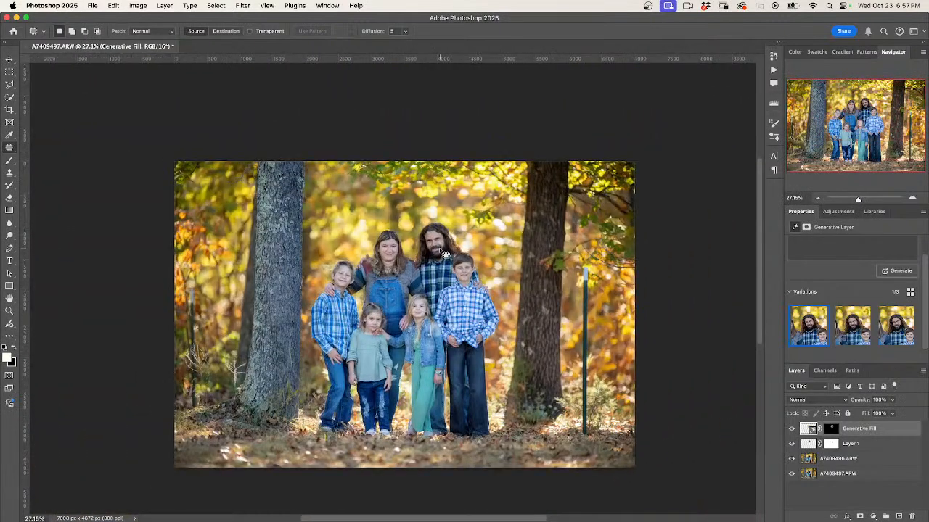
scroll(397, 262, "up", 4)
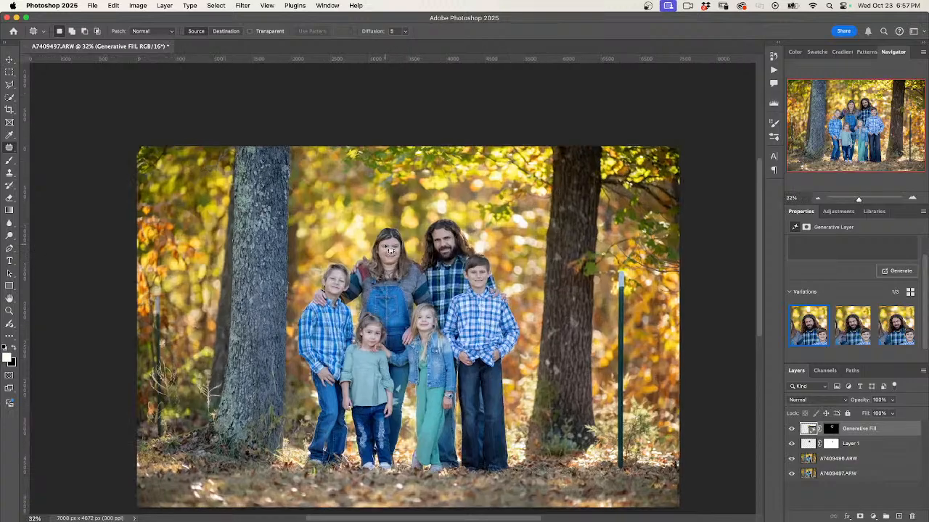
scroll(361, 257, "up", 3)
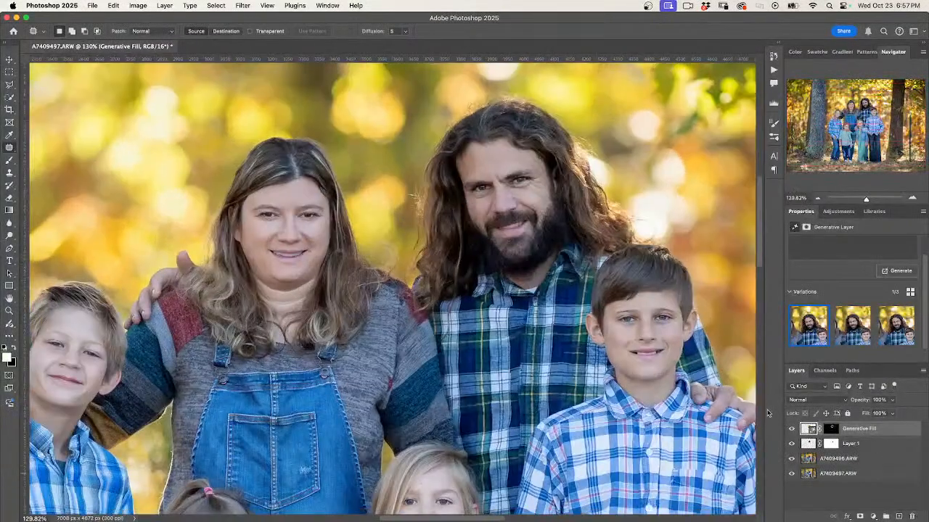
left_click(792, 460, "alt")
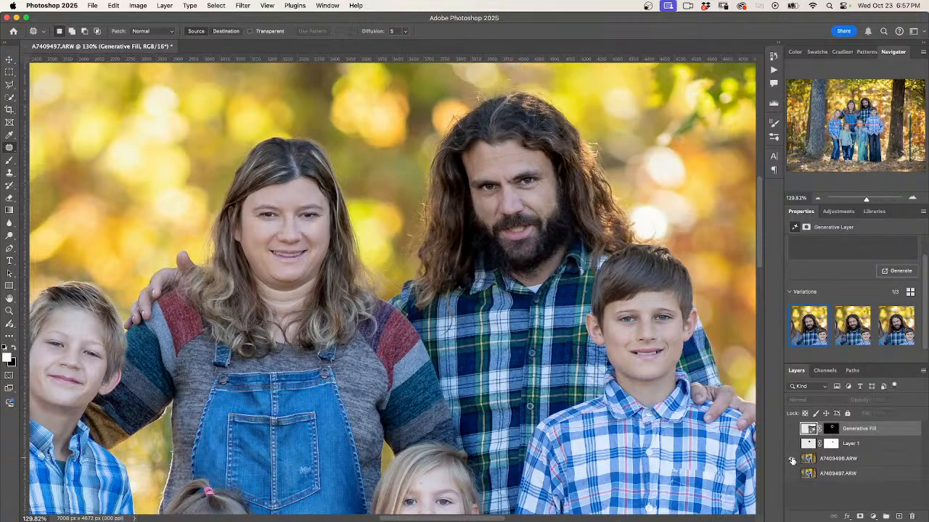
left_click(791, 459, "alt")
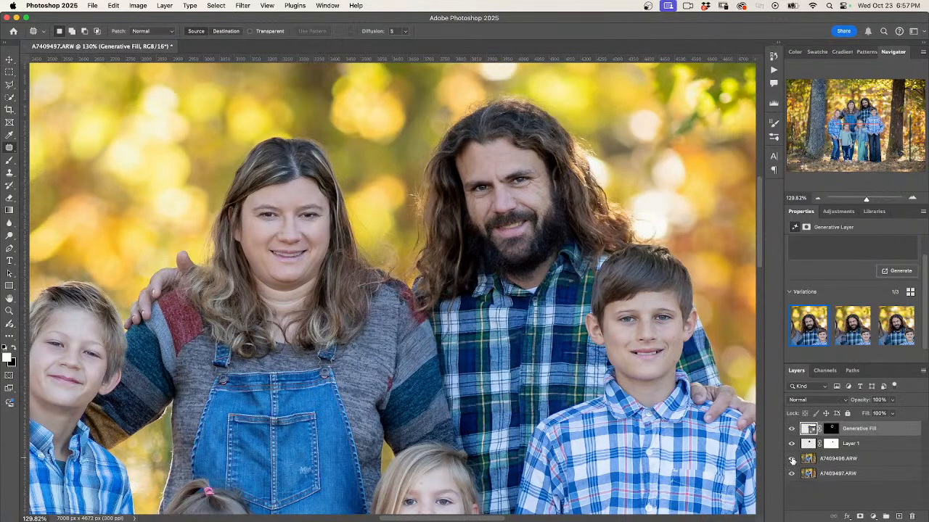
left_click(791, 460, "alt")
left_click(792, 460, "alt")
scroll(528, 275, "down", 2)
scroll(528, 275, "down", 1)
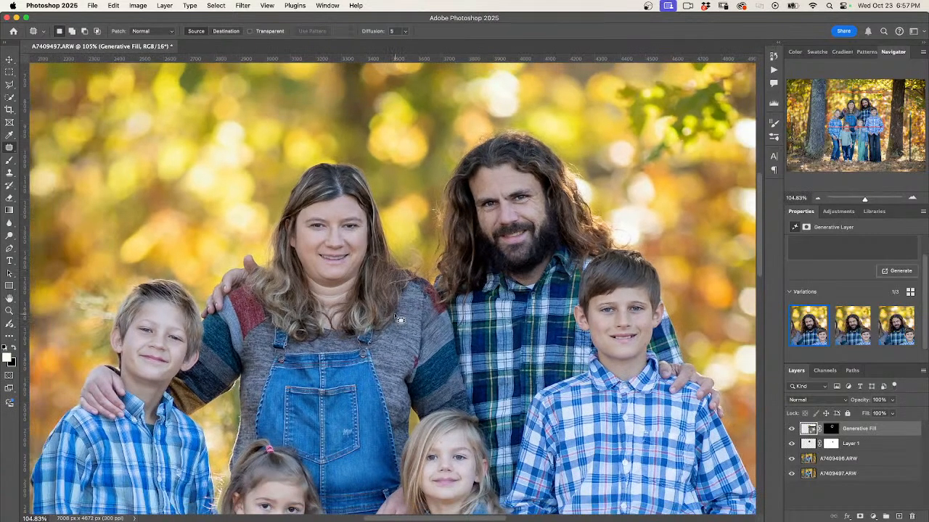
Outline the overlap area between the woman's shoulder and the man's hair and plaid shirt with the Patch tool
scroll(313, 251, "up", 3)
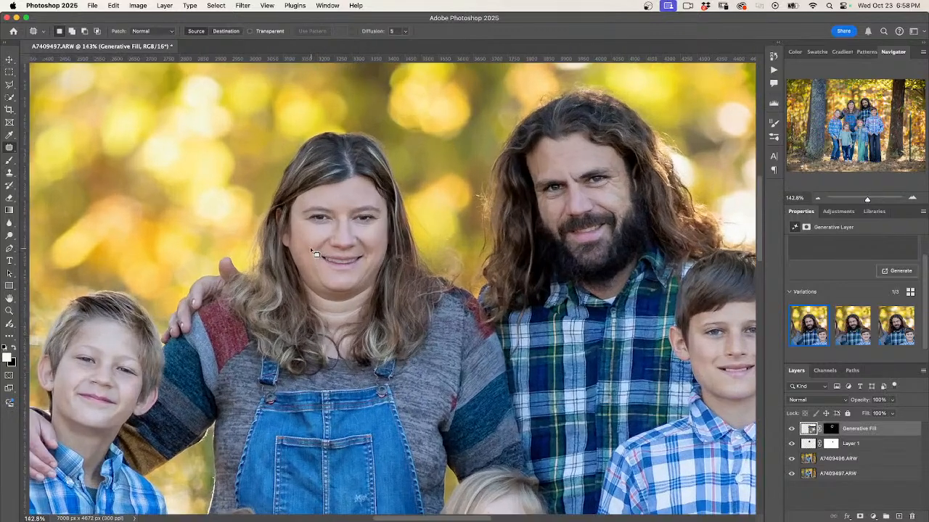
scroll(567, 275, "up", 1)
scroll(590, 280, "right", 2)
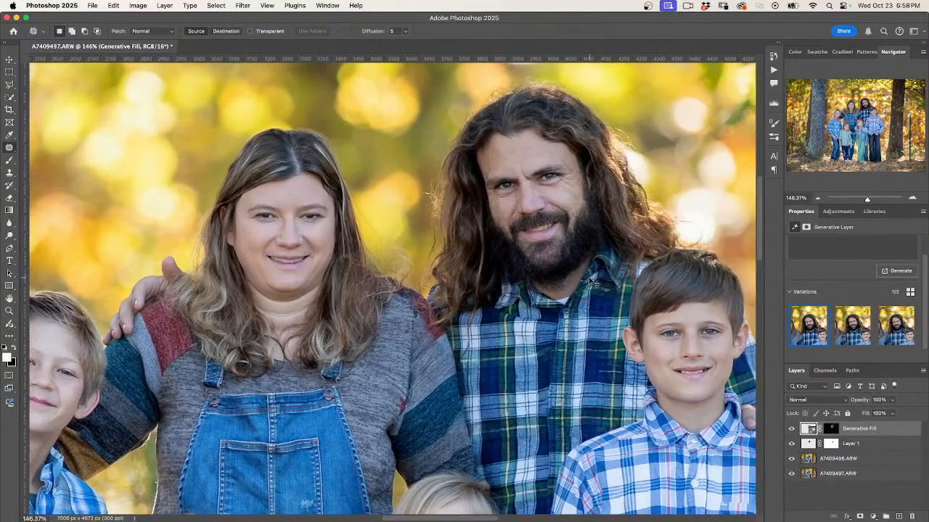
scroll(593, 283, "right", 1)
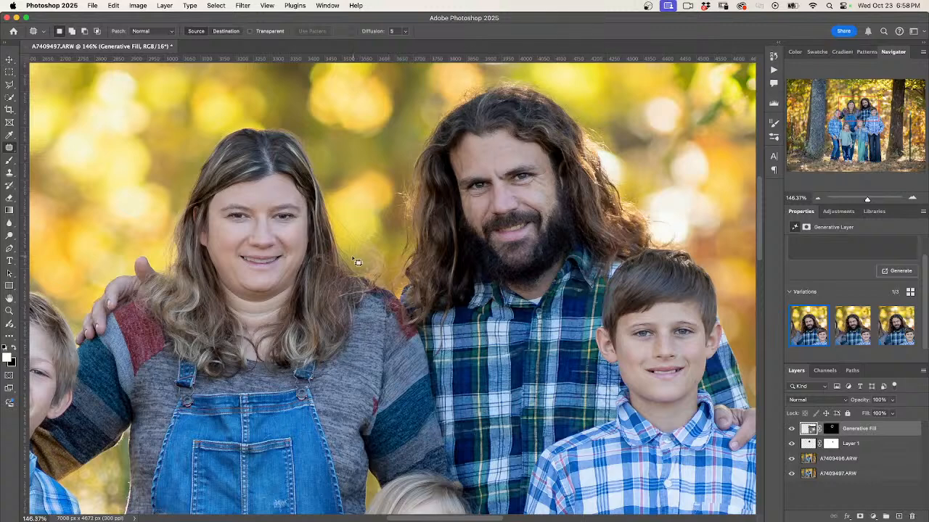
left_click_drag(354, 268, 364, 316)
mouse_move(391, 387)
left_mouse_down()
mouse_move(420, 438)
mouse_move(447, 449)
mouse_move(467, 428)
mouse_move(458, 367)
mouse_move(416, 261)
mouse_move(390, 238)
mouse_move(362, 238)
left_mouse_up()
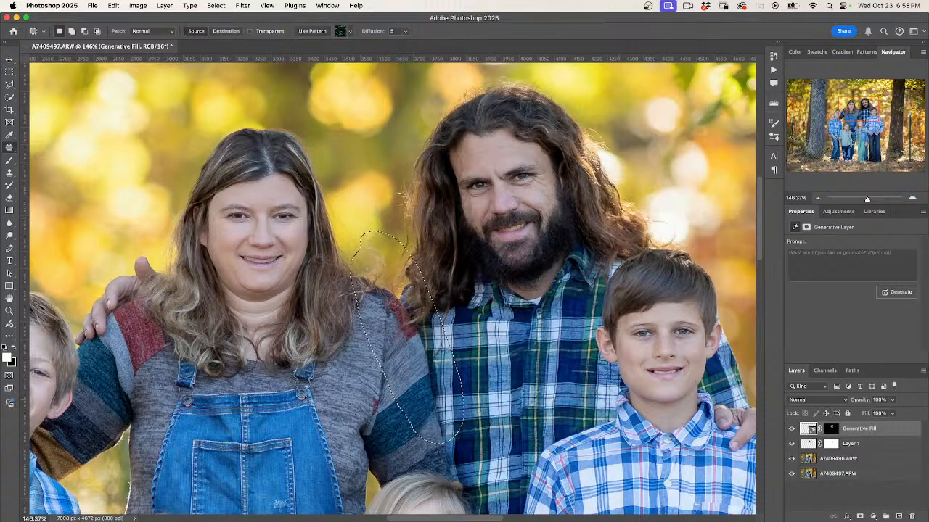
Run Generative Fill with an empty prompt on the selected area between the woman and the man
key("super+d")
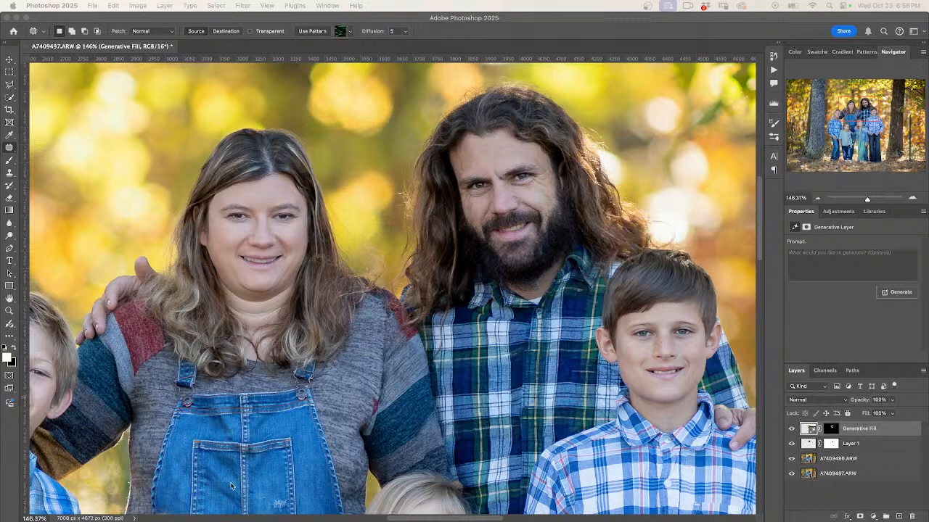
left_click(893, 433)
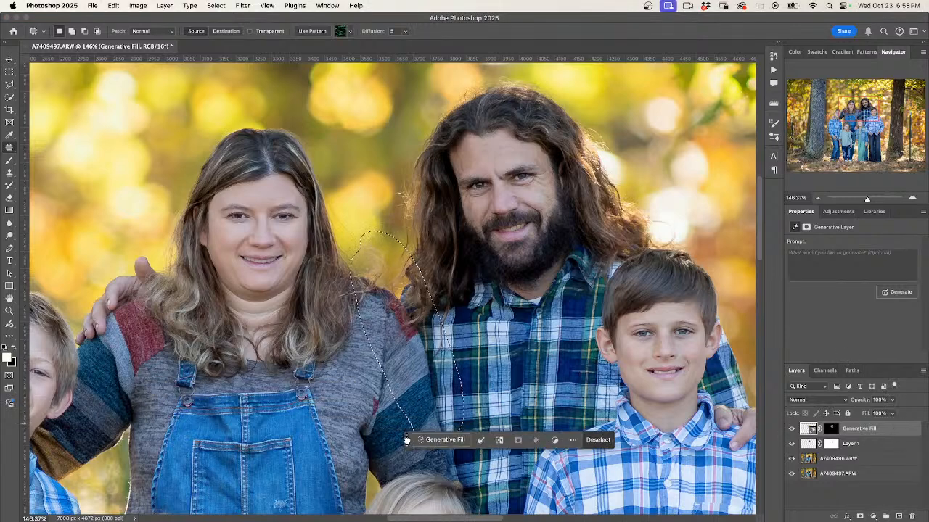
left_click(433, 440)
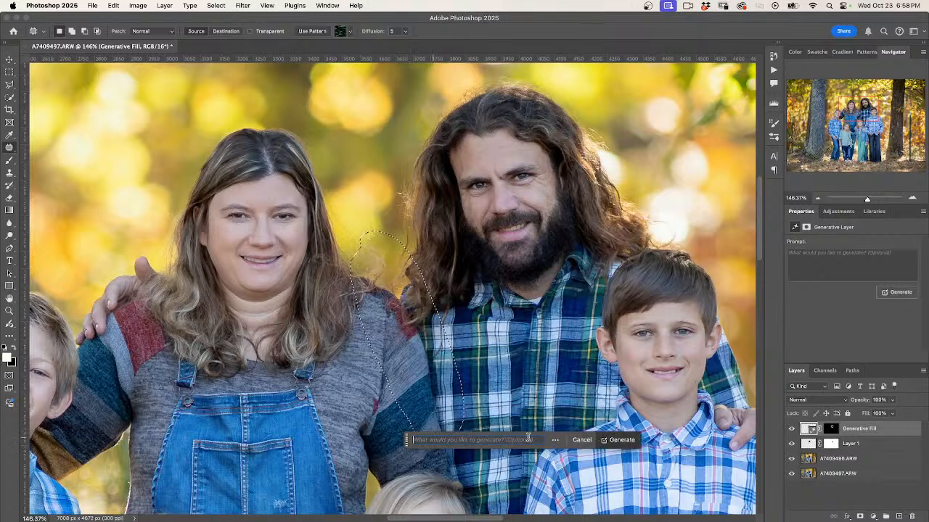
left_click(635, 441)
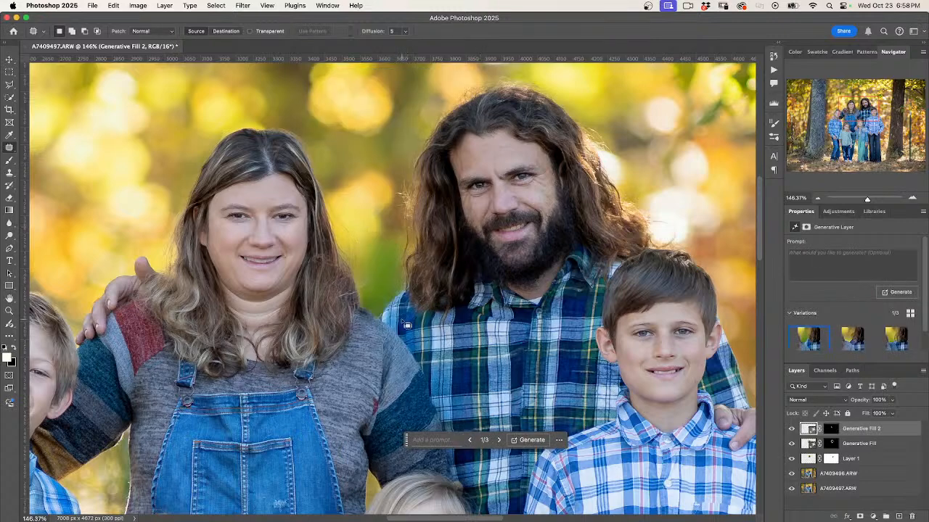
Examine the whole family photo for how the filled shoulder area blends and for remaining distractions in the background
scroll(407, 325, "down", 5)
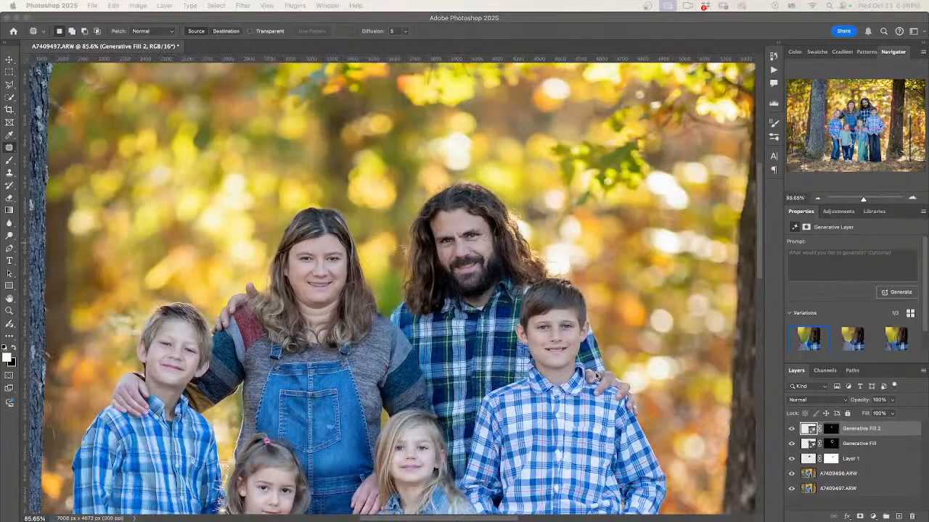
scroll(663, 456, "down", 4)
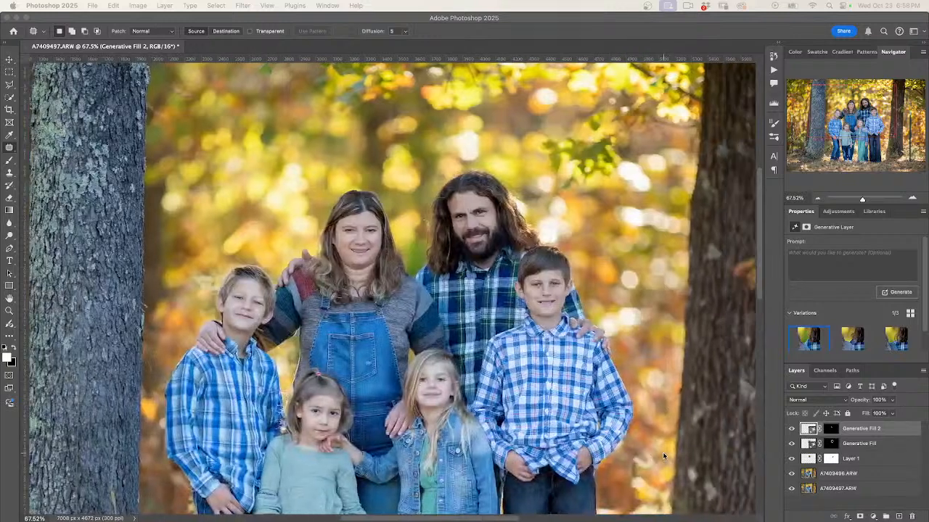
scroll(661, 436, "down", 3)
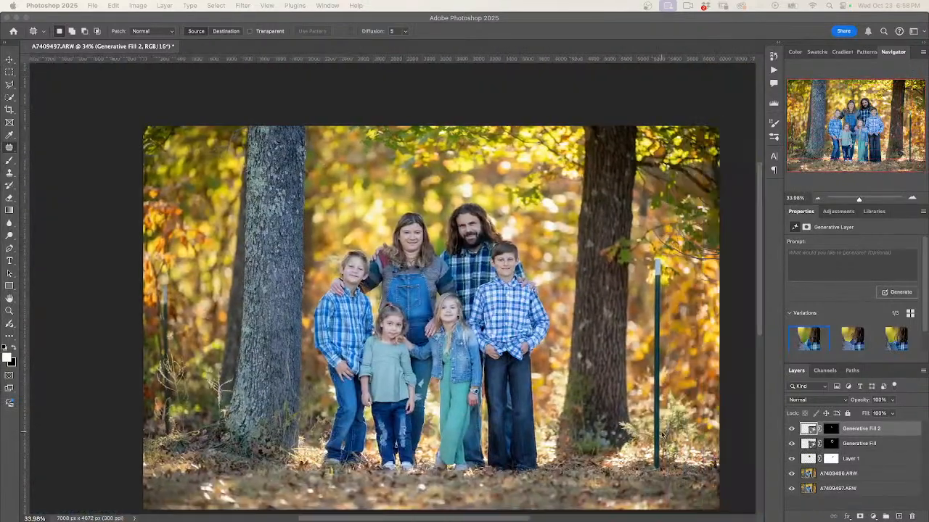
scroll(566, 312, "down", 2)
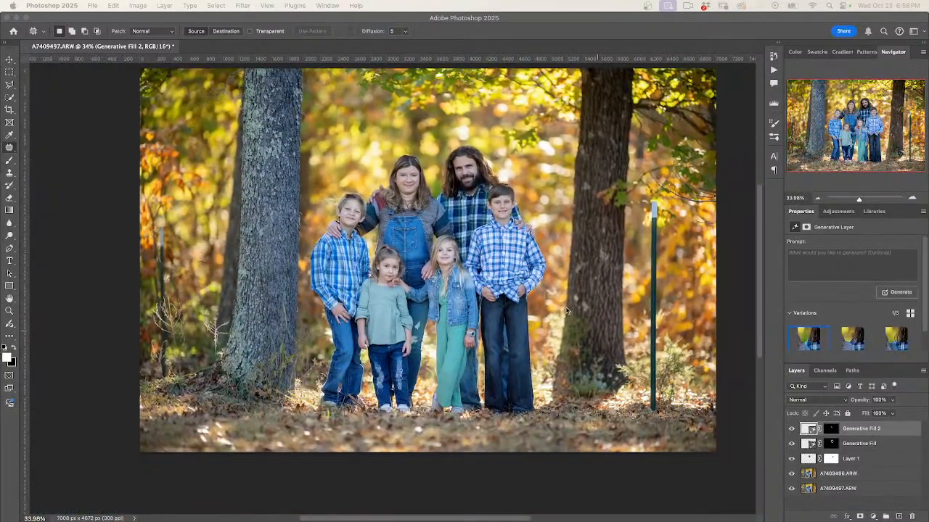
scroll(566, 312, "up", 2)
scroll(568, 311, "right", 2)
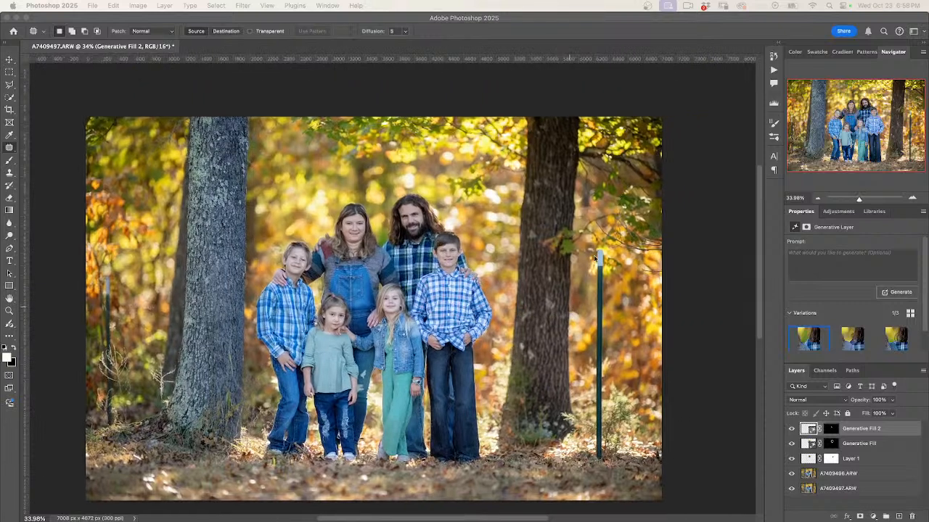